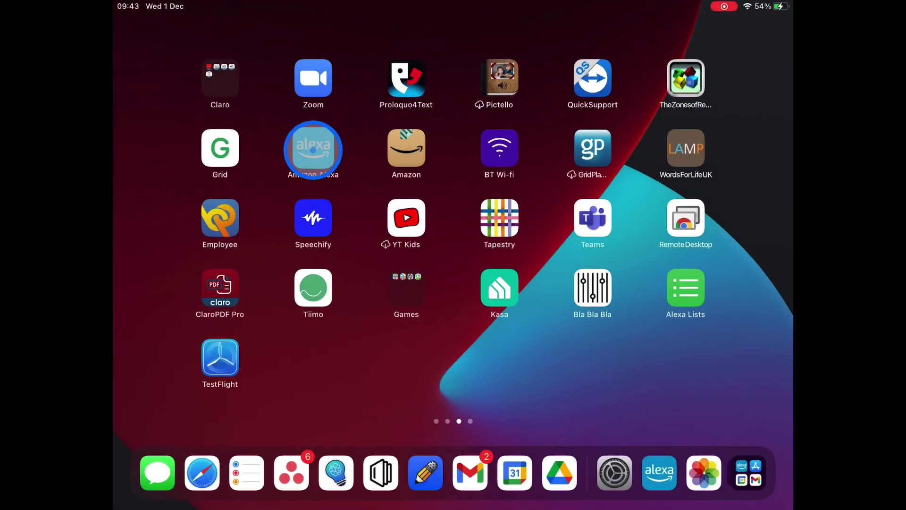
Launch the Alexa app and go to the Routines list via More
left_click(313, 148)
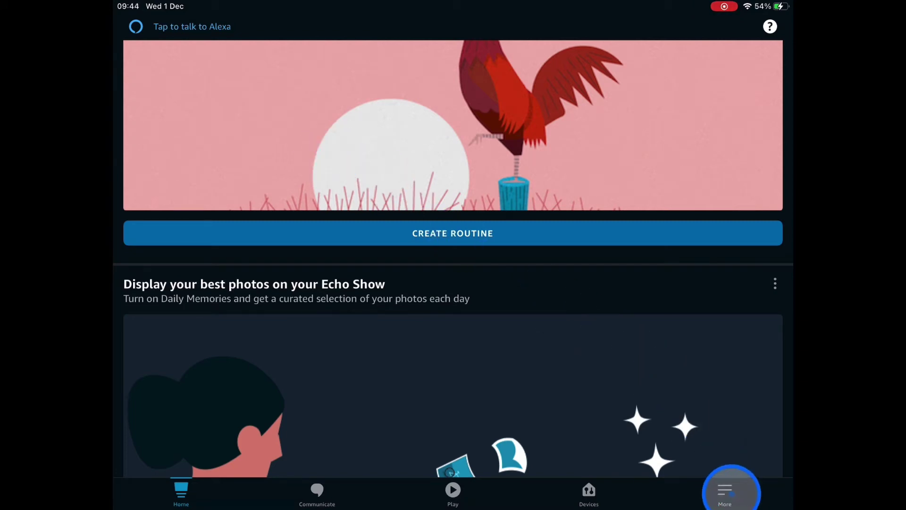
left_click(726, 492)
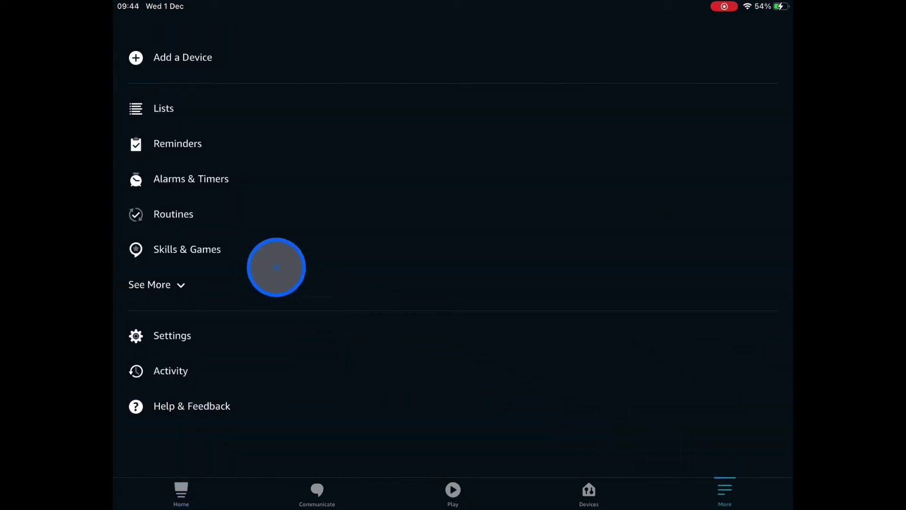
left_click(188, 215)
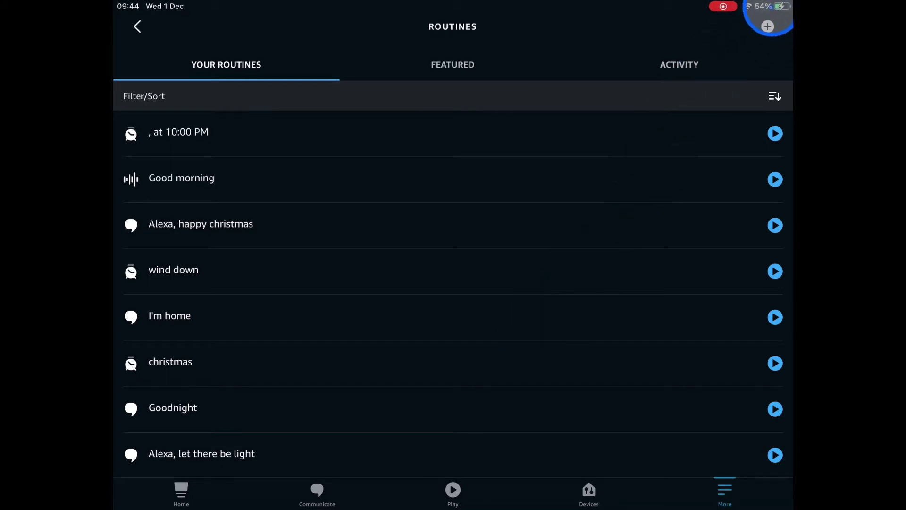
Create a new routine named 'school morning' and proceed to its trigger choices
left_click(769, 28)
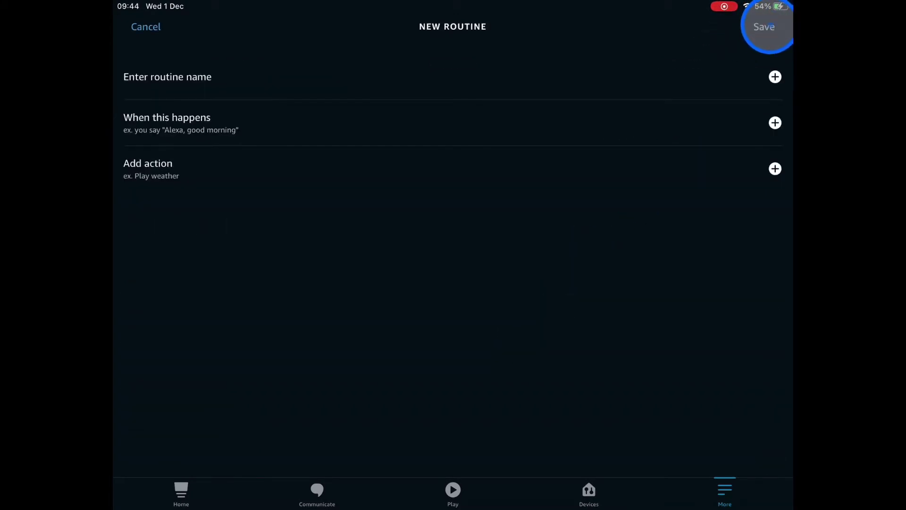
left_click(774, 77)
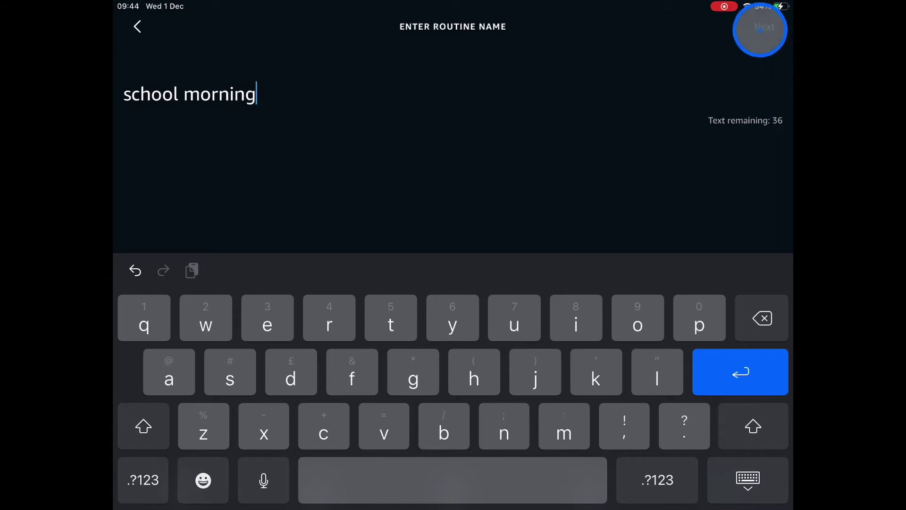
left_click(761, 29)
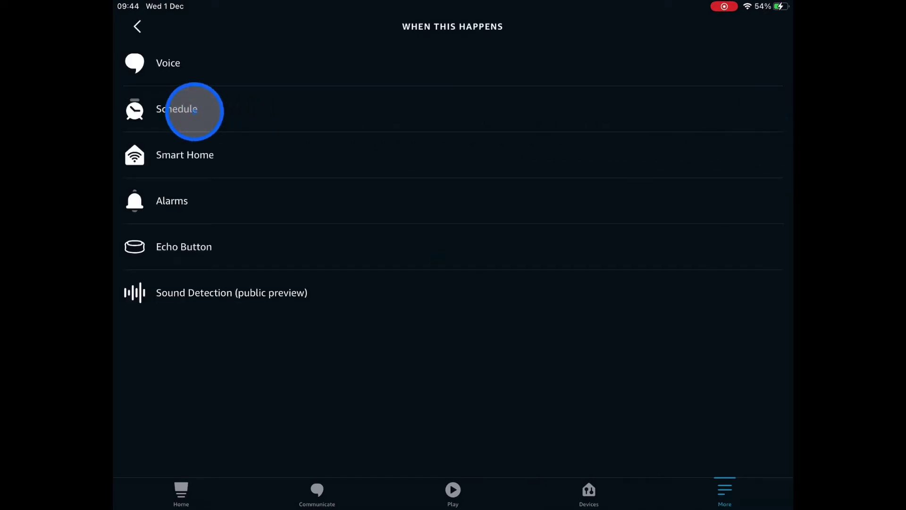
Choose a scheduled at-time trigger repeating on weekdays only (Sunday and Saturday off)
left_click(194, 111)
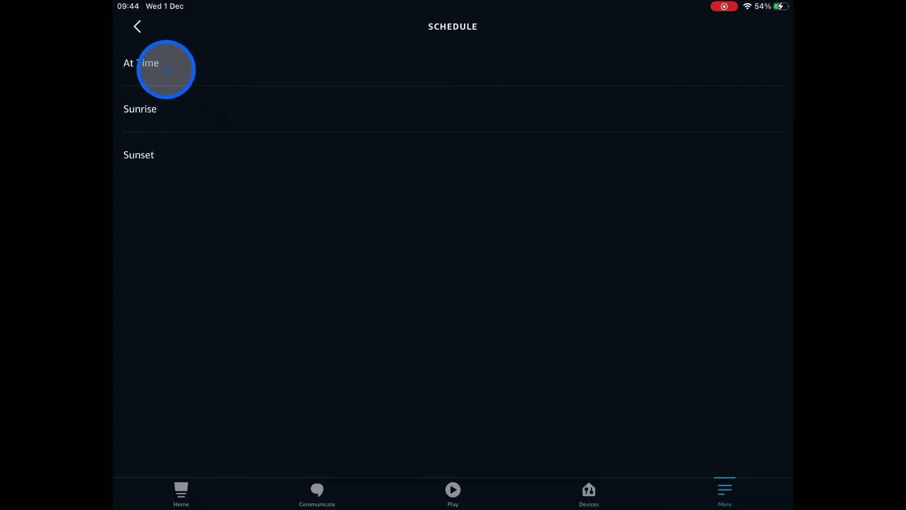
left_click(165, 68)
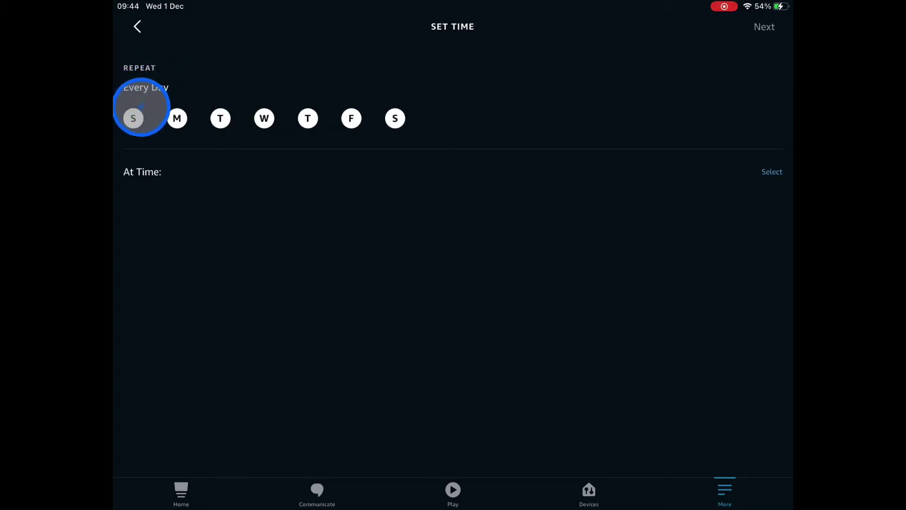
left_click(134, 118)
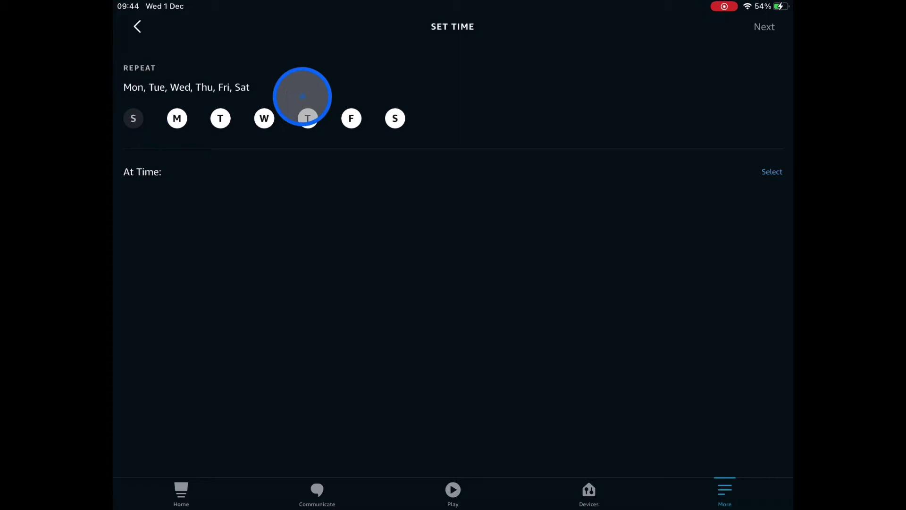
left_click(402, 115)
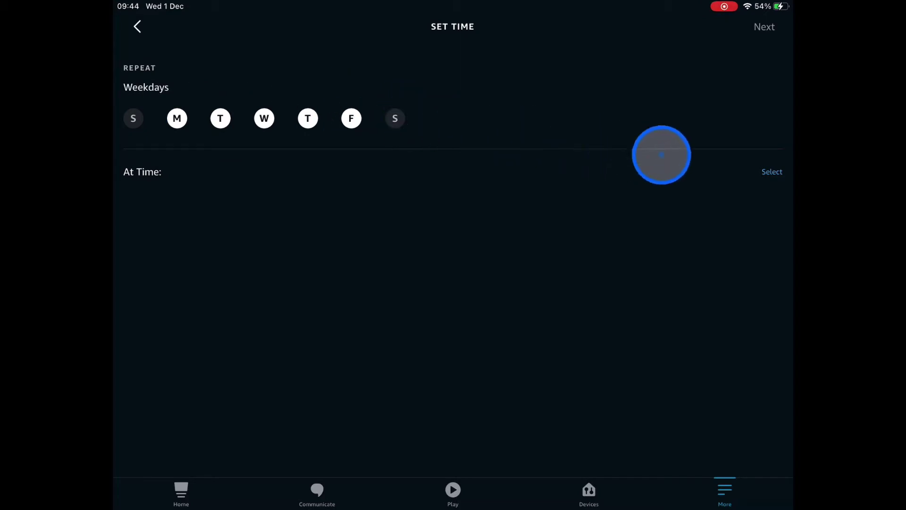
Set the trigger time to 07:30 and confirm the weekday schedule
left_click(772, 174)
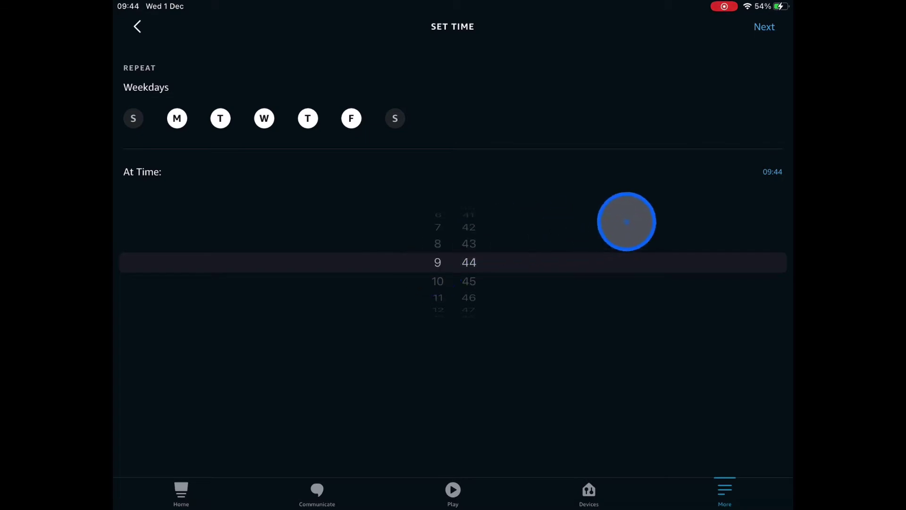
left_click_drag(588, 228, 590, 246)
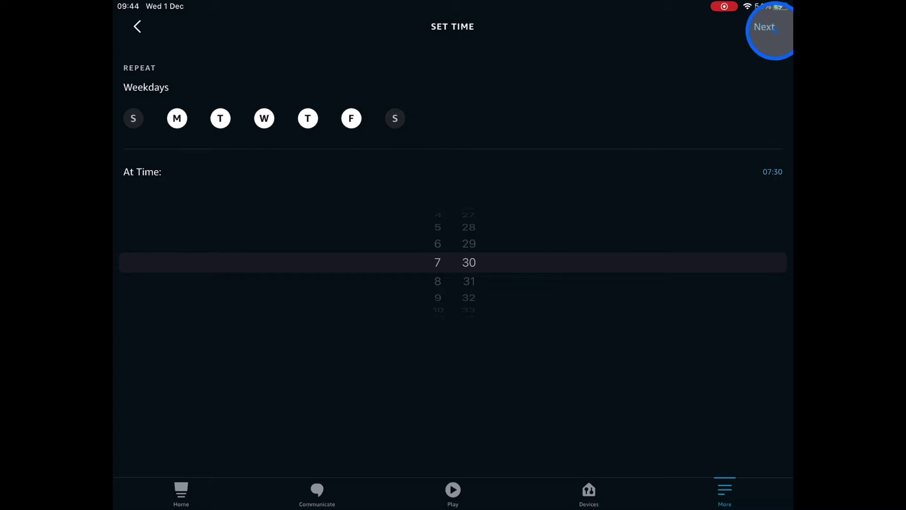
left_click(768, 28)
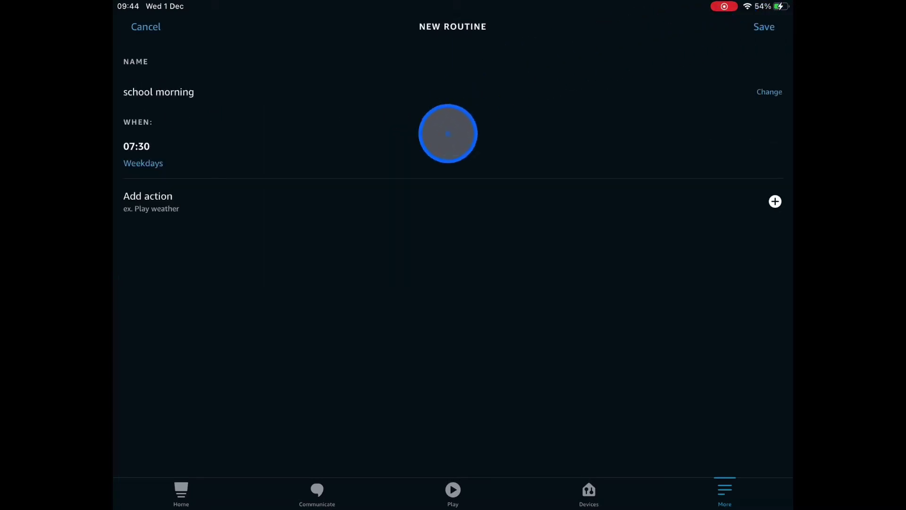
Add a Device Settings volume action set to level 4
left_click(774, 202)
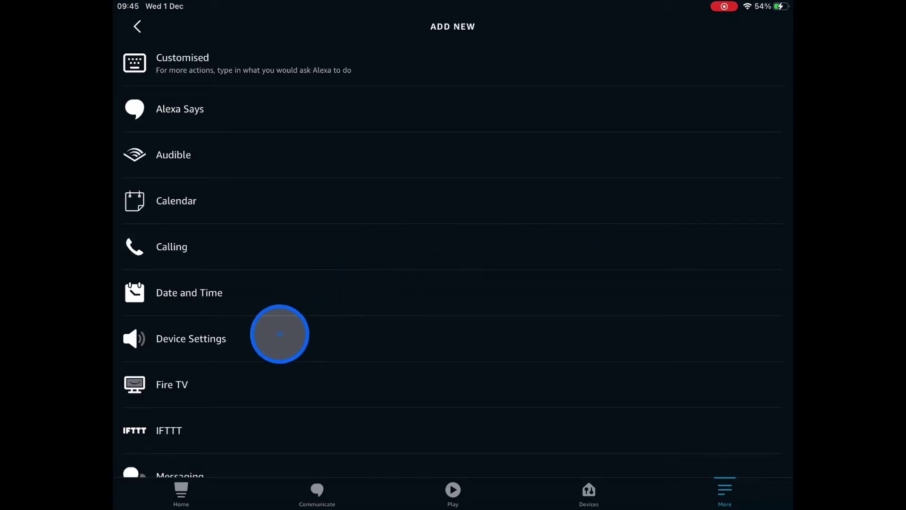
left_click(278, 338)
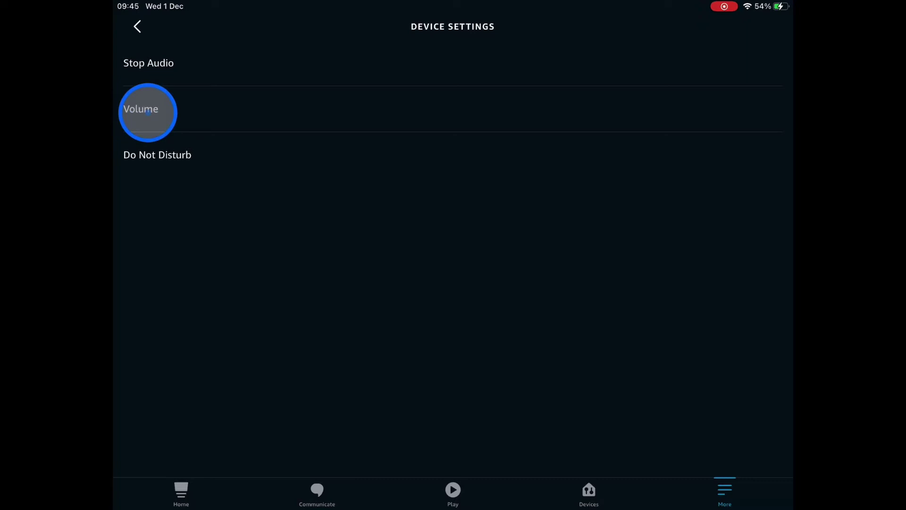
left_click(147, 113)
mouse_move(449, 257)
left_mouse_down()
mouse_move(375, 258)
mouse_move(398, 258)
left_mouse_up()
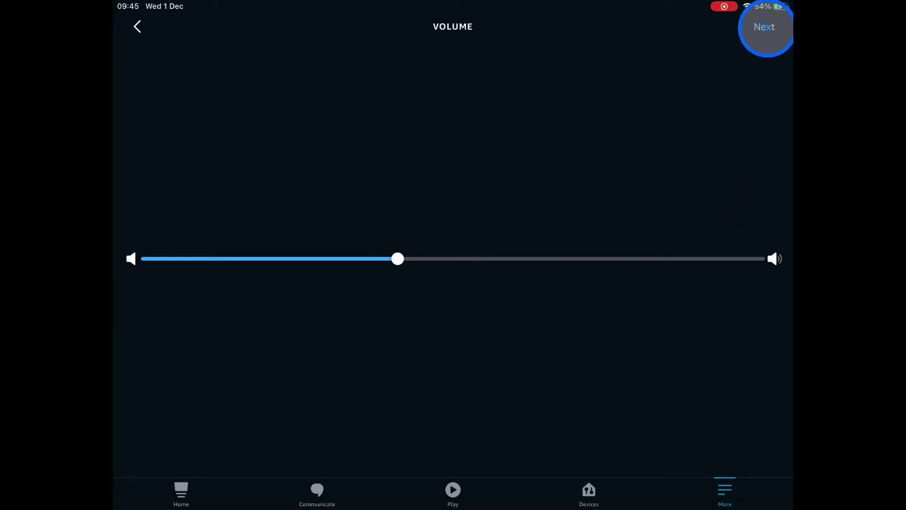
left_click(764, 27)
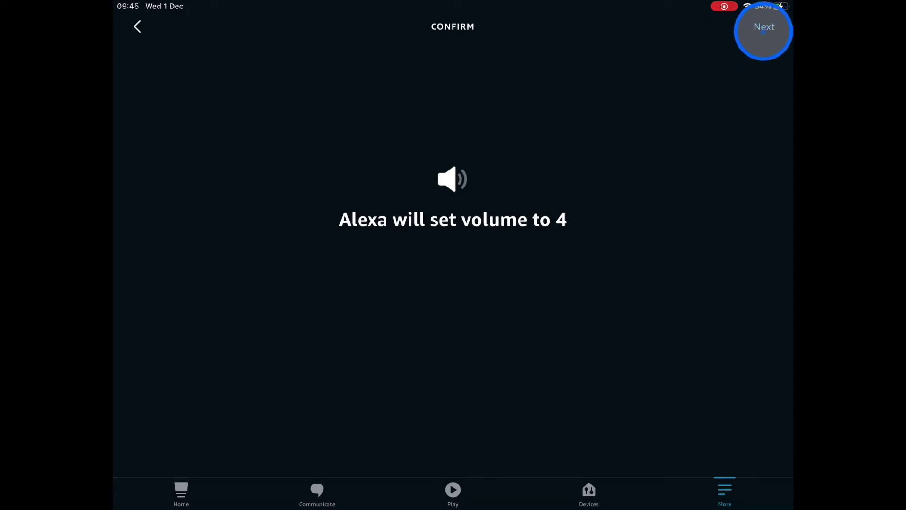
left_click(763, 26)
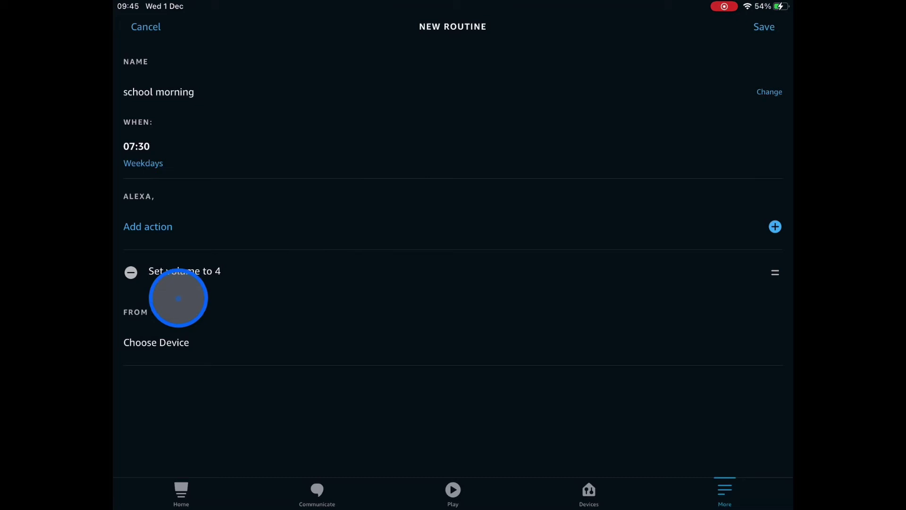
Set the volume action to respond from tom's Echo Show
left_click(179, 342)
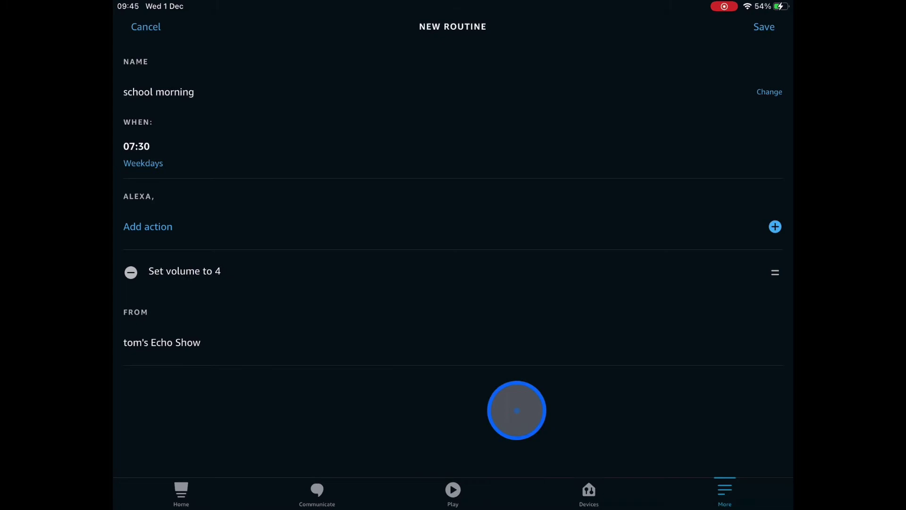
left_click(142, 345)
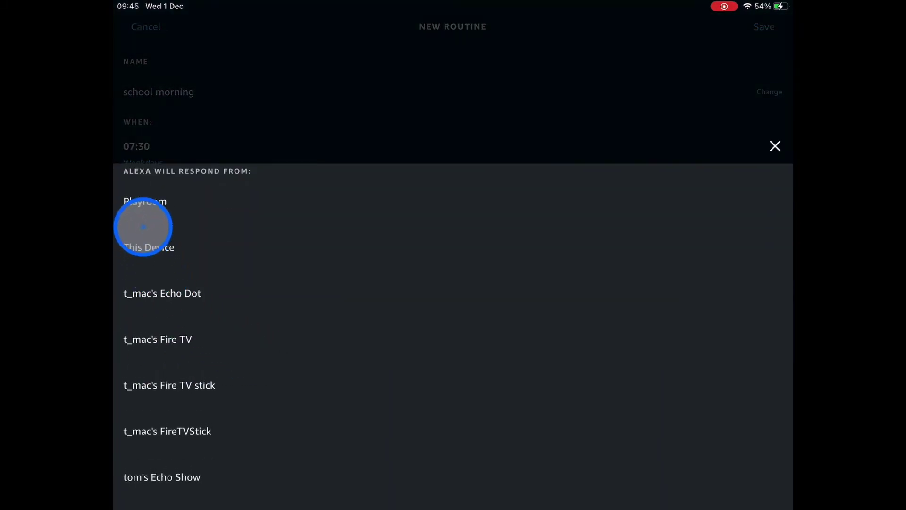
left_click(162, 483)
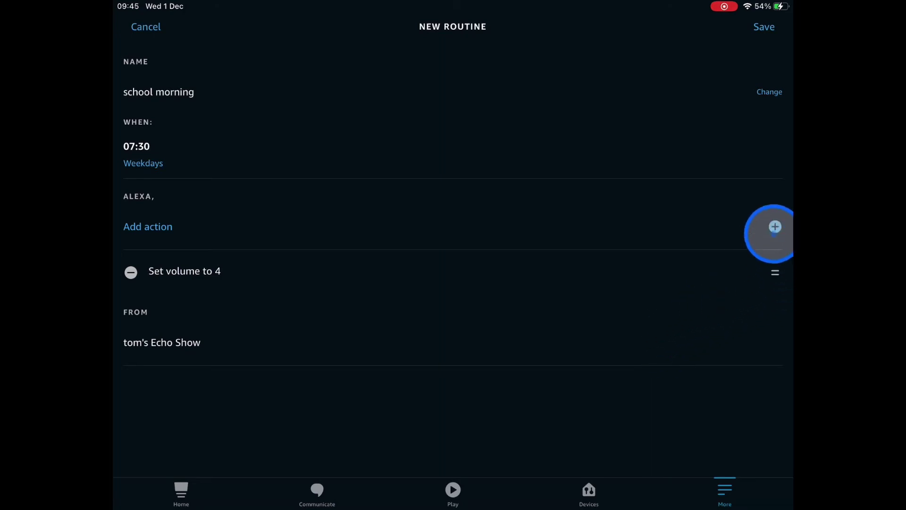
Add an Alexa Says action with the custom message 'today is school. time to get dressed.'
left_click(776, 227)
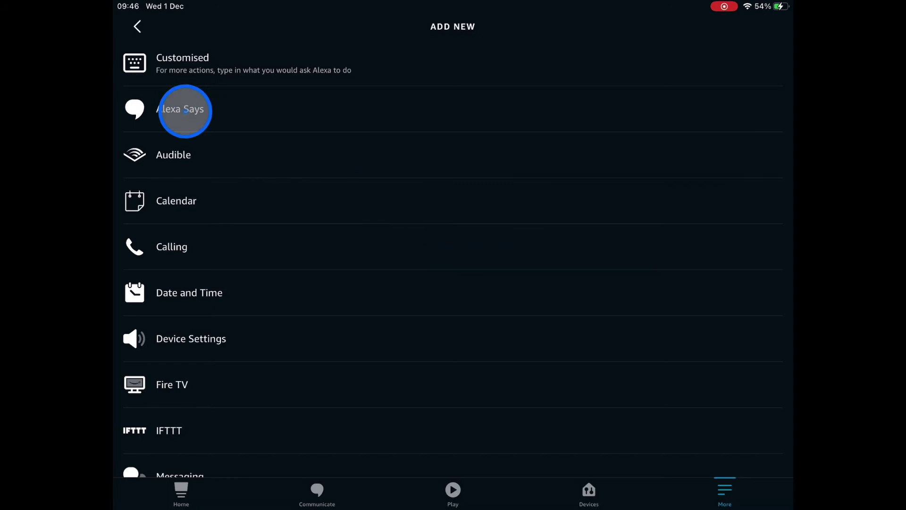
left_click(184, 109)
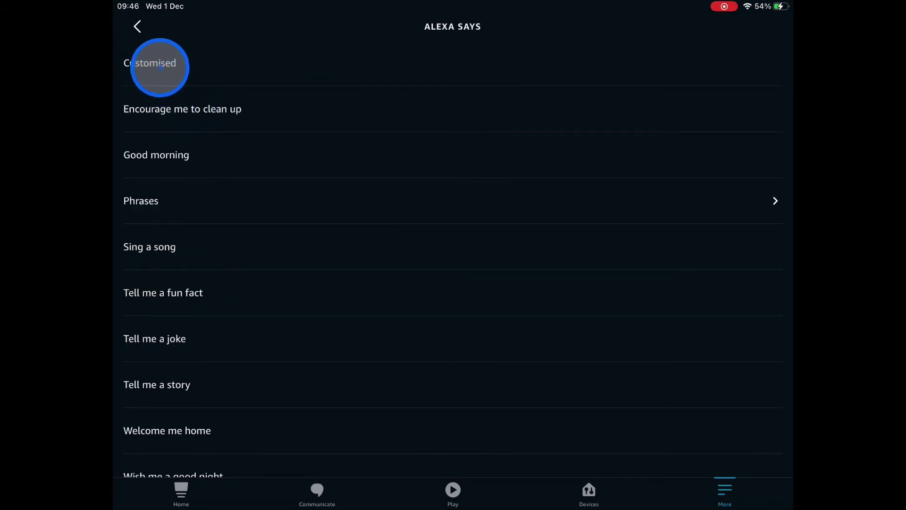
left_click(160, 66)
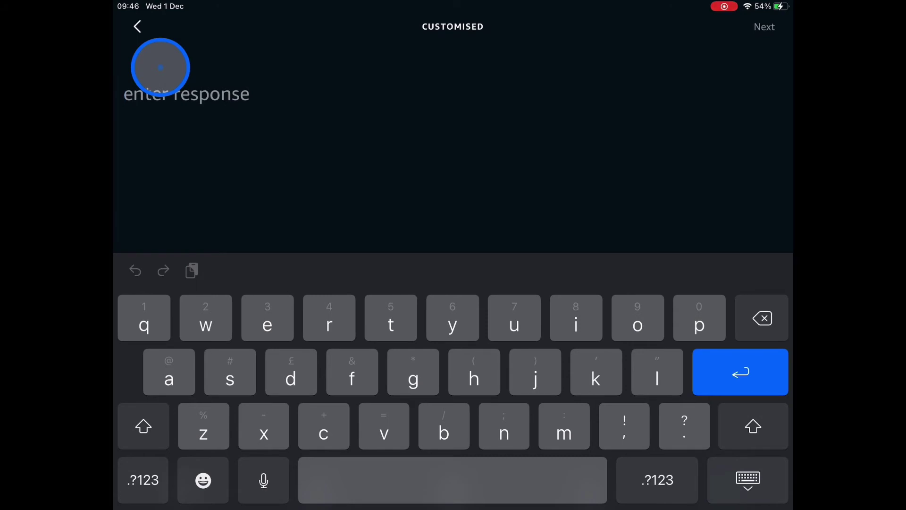
type("today ")
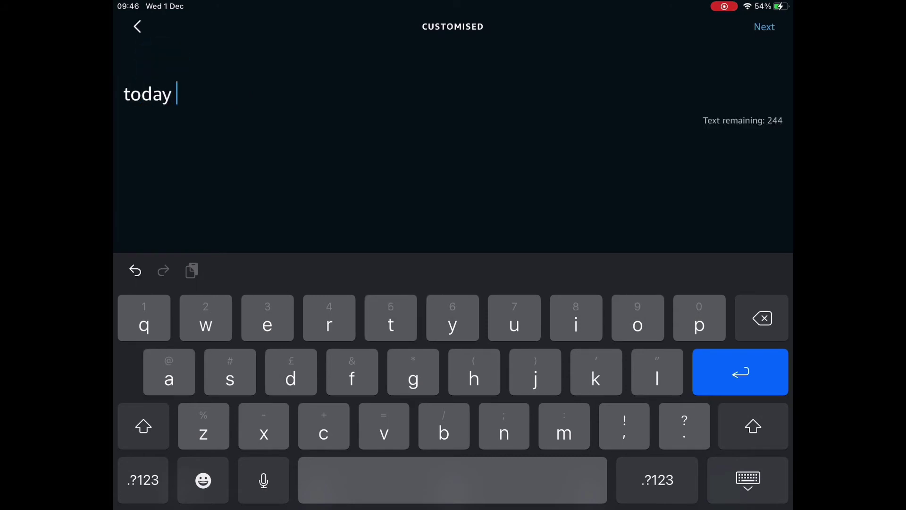
type("is s")
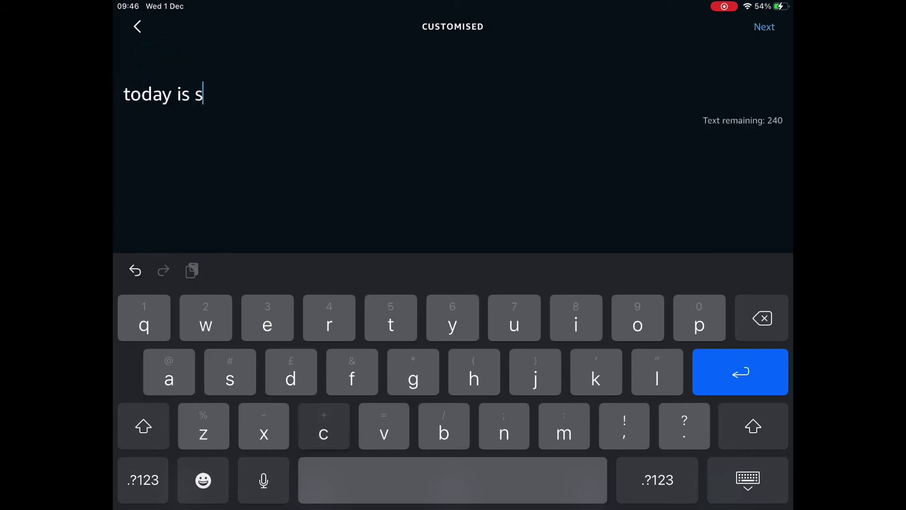
type("chool. t")
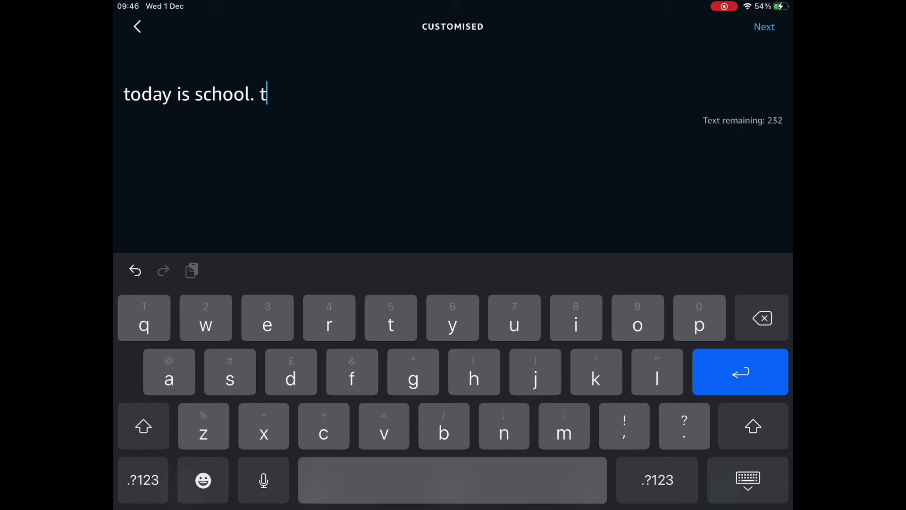
type("ii")
key("BackSpace")
type("me ")
type("to get ")
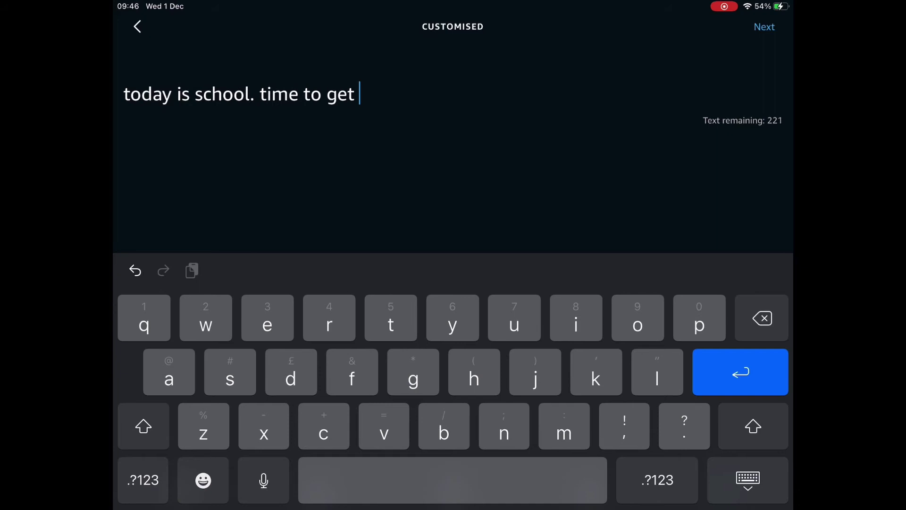
type("dressed.")
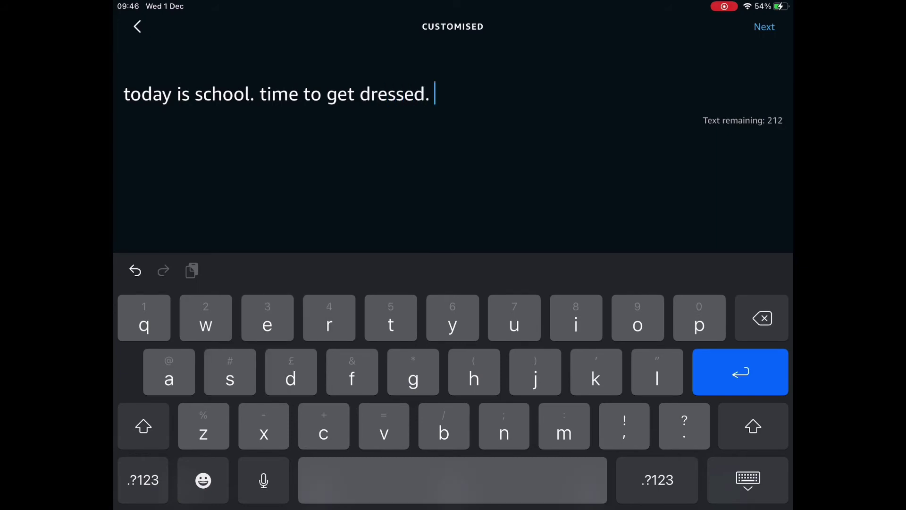
left_click(764, 26)
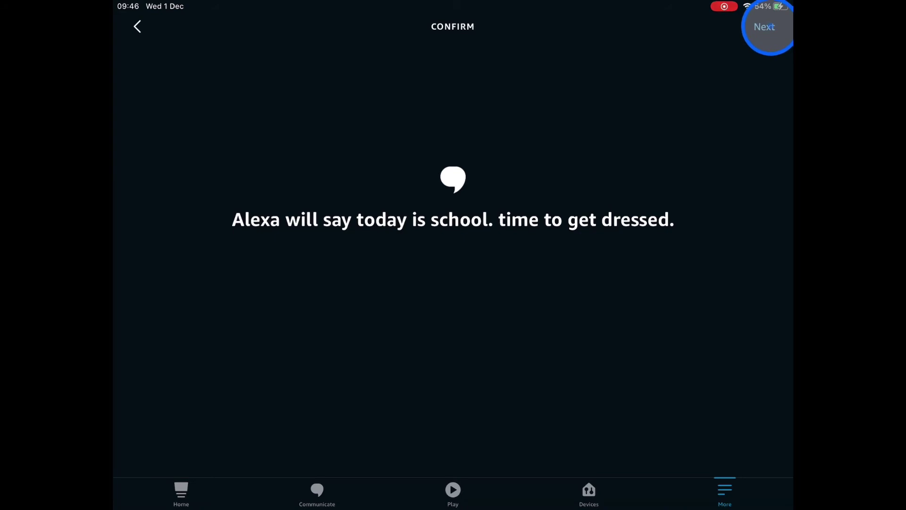
left_click(765, 27)
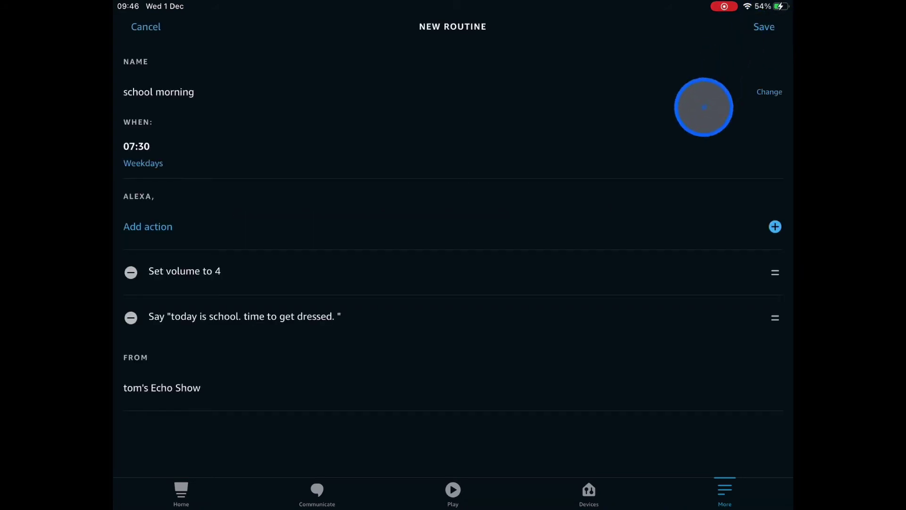
Add a Music & Podcasts action playing 'Wake Up Boo' by The Boo Radleys
left_click(775, 227)
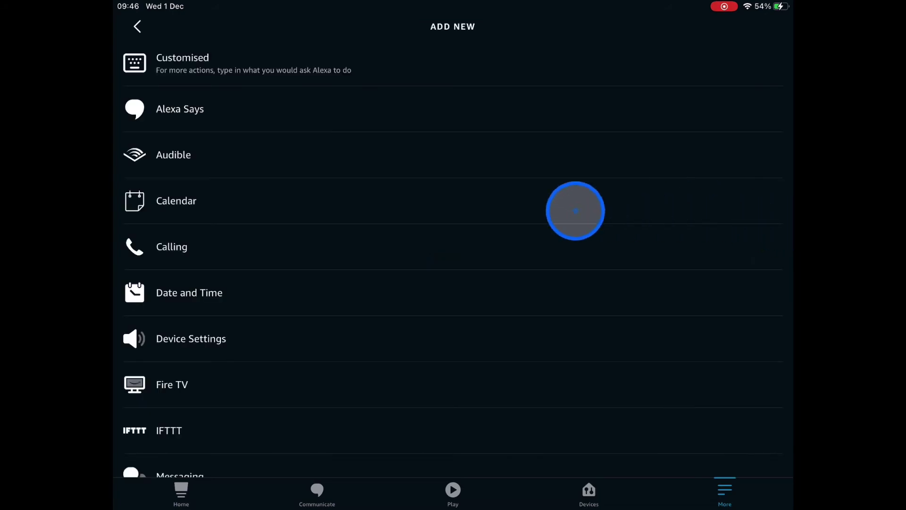
scroll(470, 287, "up", 1)
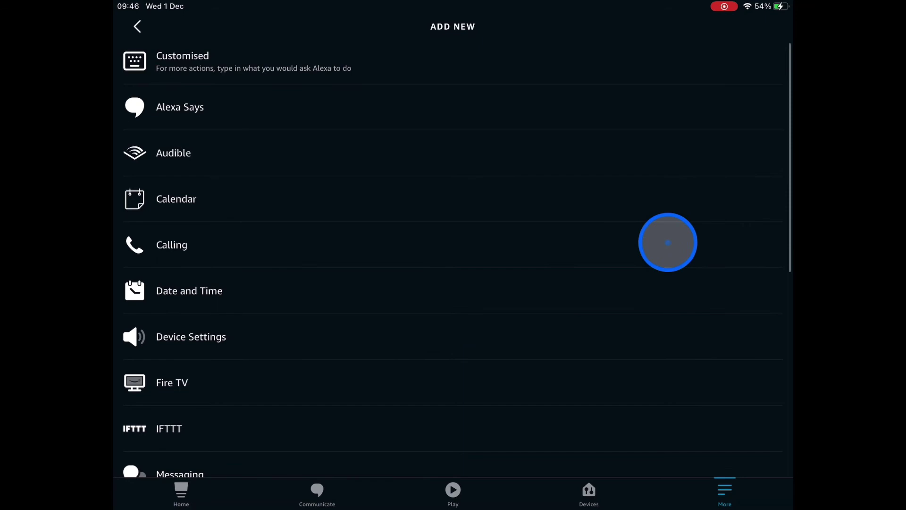
scroll(669, 241, "down", 2)
scroll(665, 251, "down", 2)
scroll(665, 253, "down", 1)
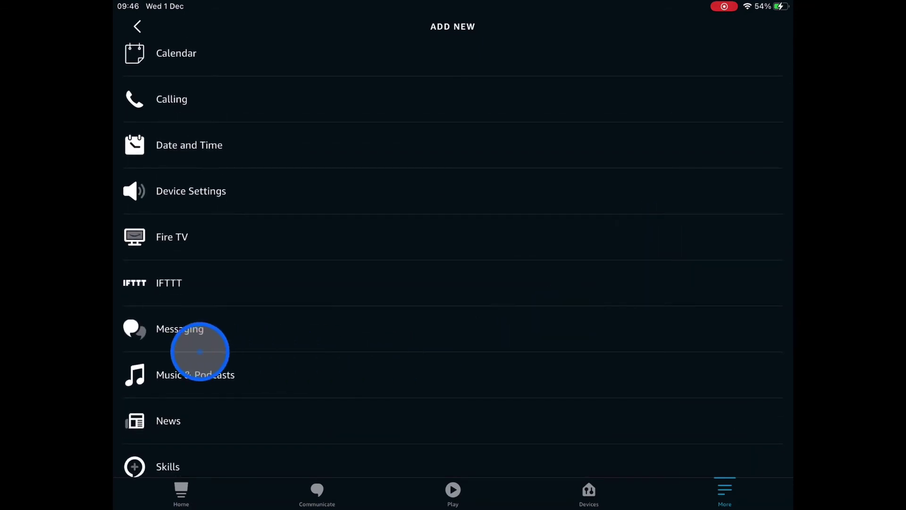
left_click(176, 370)
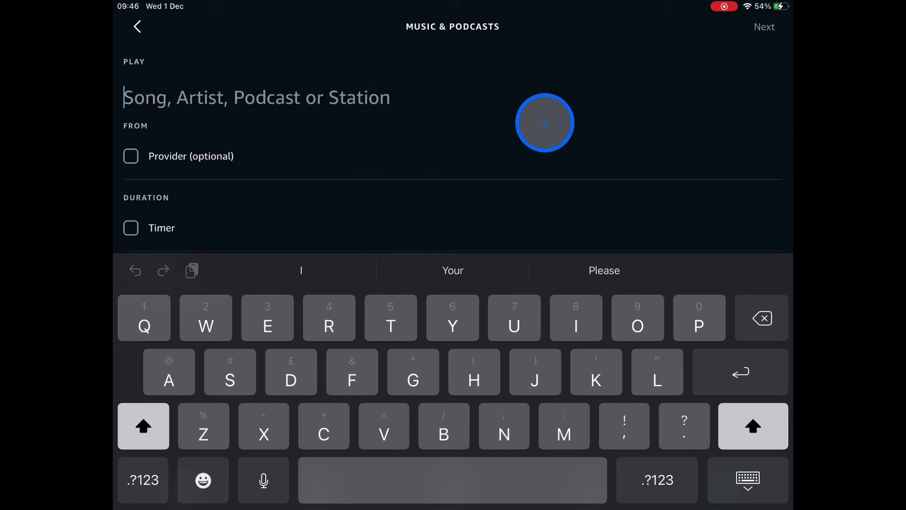
type("Wk")
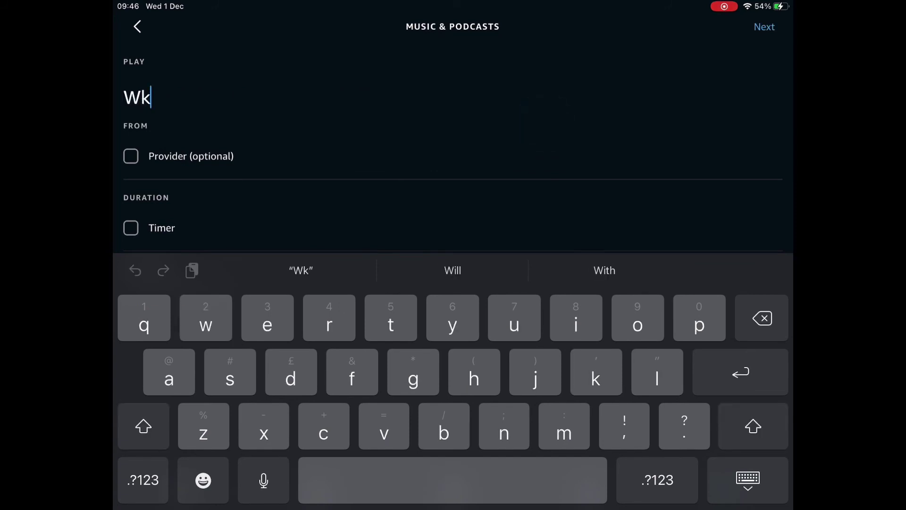
type("ake ")
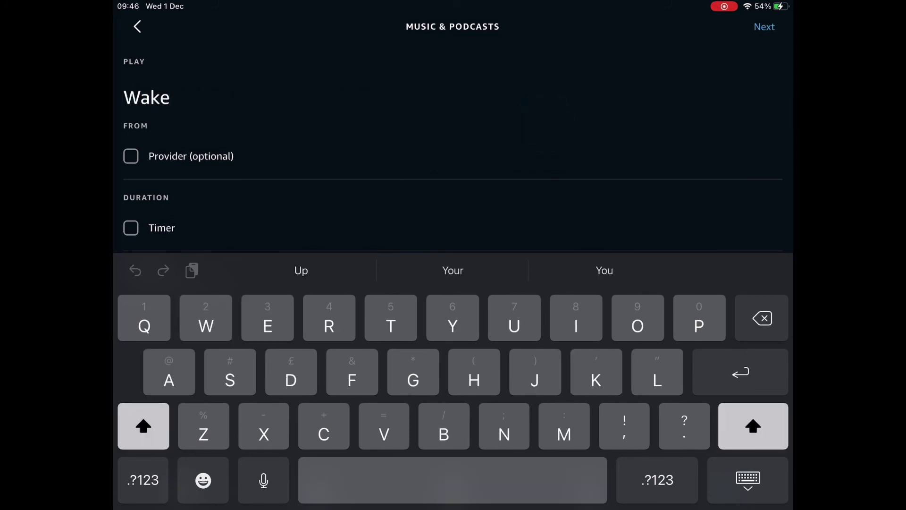
type("Up Boo")
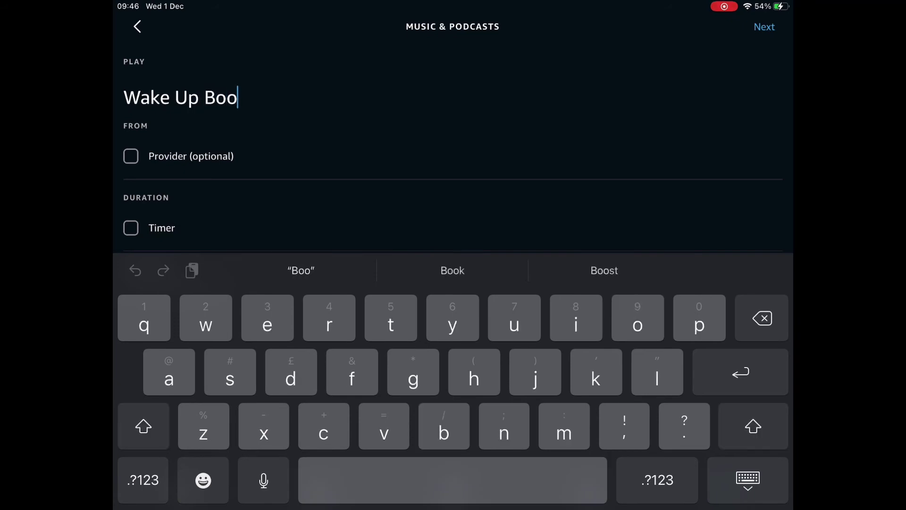
type(" By ")
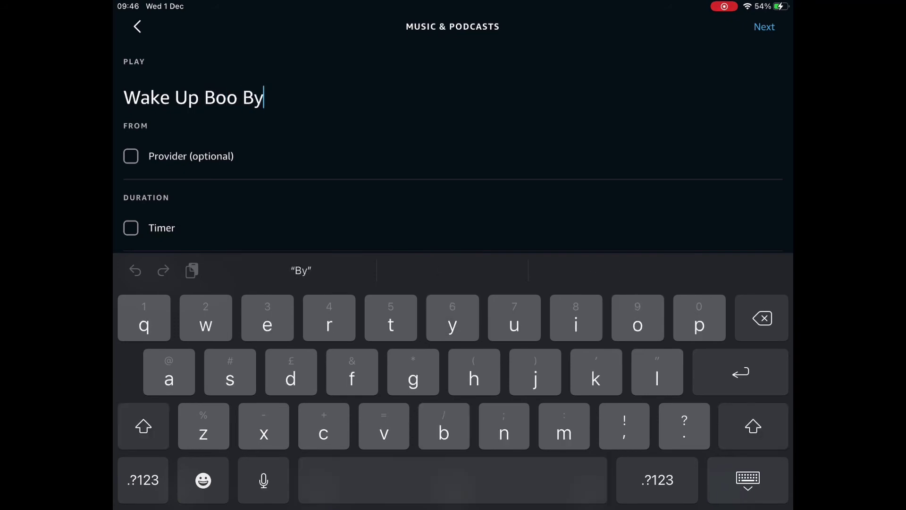
type("The Boo ")
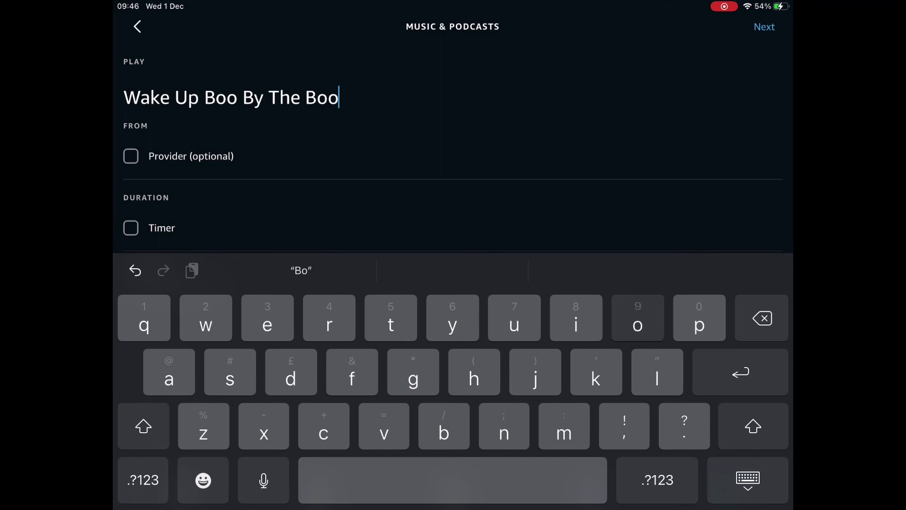
type("Radleys")
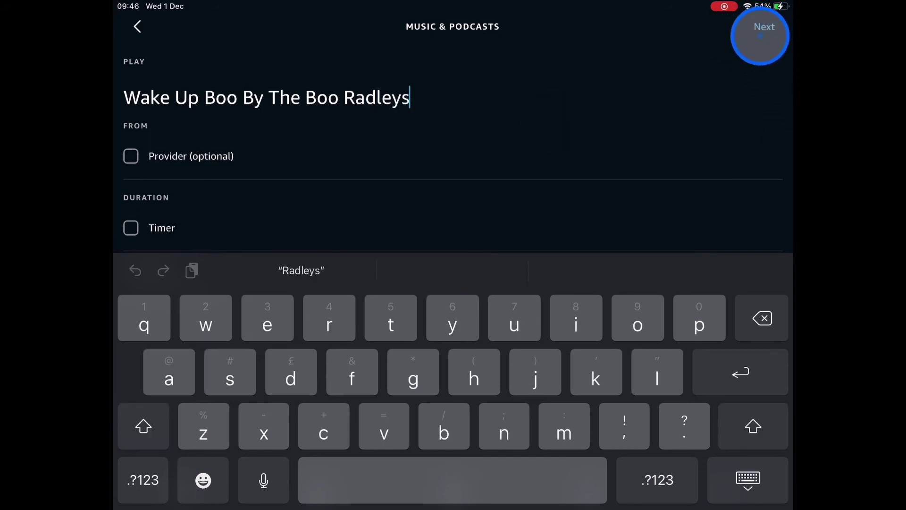
left_click(764, 29)
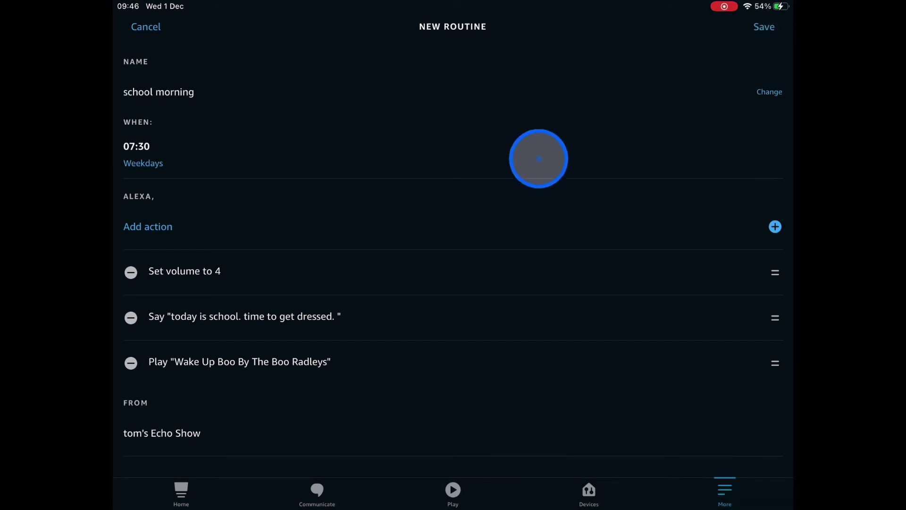
Add a Smart Home lights action that turns The lamp's power on
left_click(775, 227)
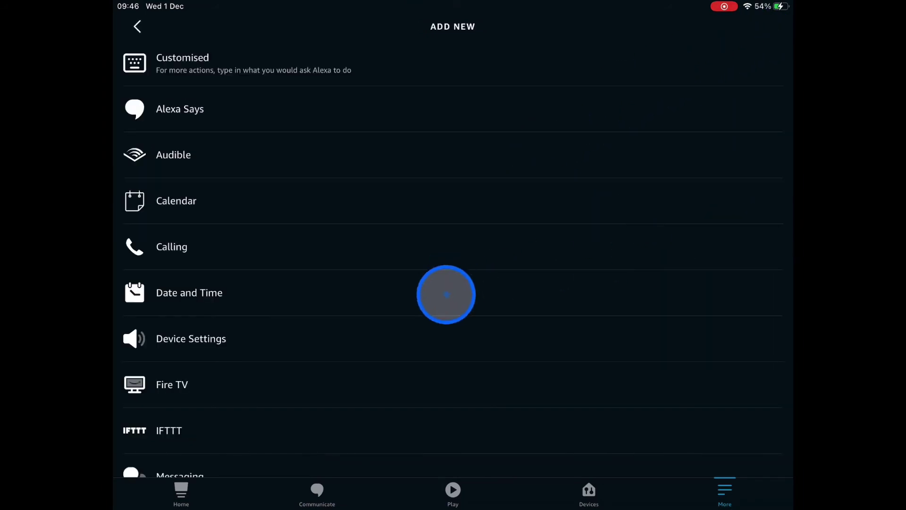
scroll(446, 295, "down", 1)
scroll(446, 295, "down", 2)
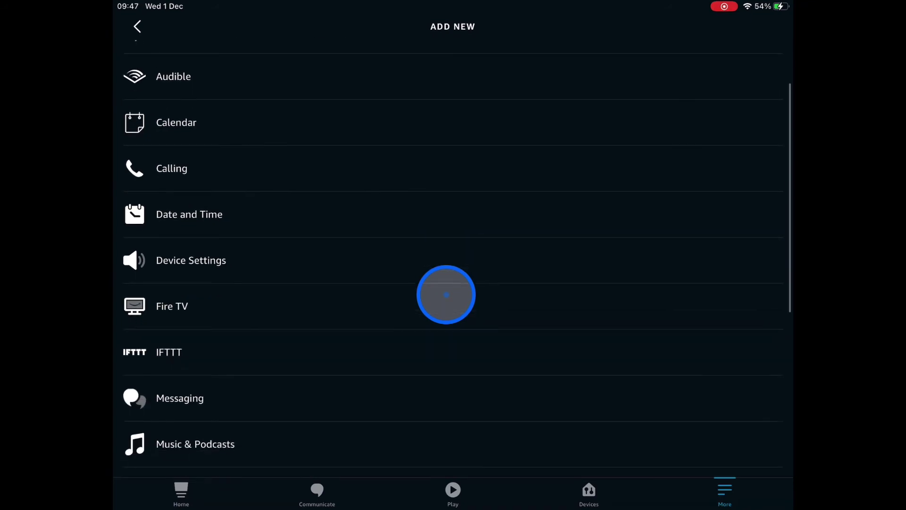
scroll(446, 294, "down", 1)
scroll(446, 295, "down", 3)
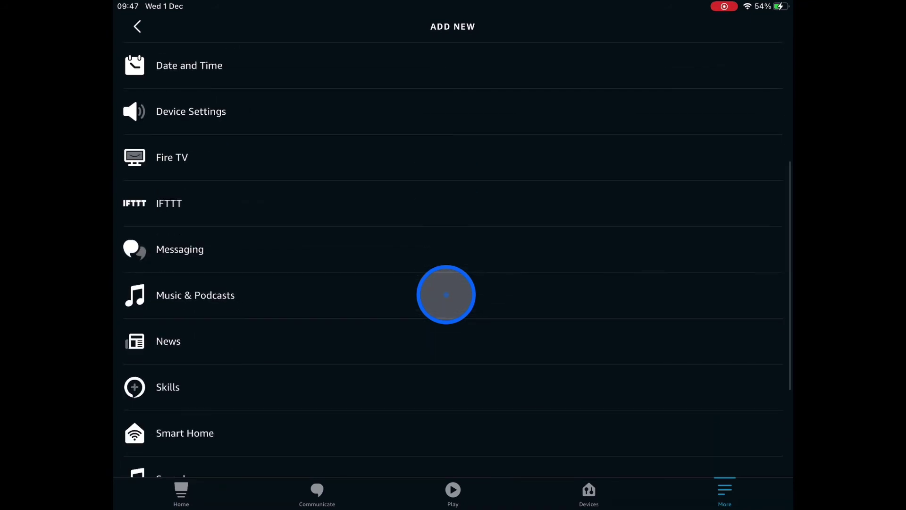
scroll(446, 295, "down", 3)
scroll(446, 295, "down", 1)
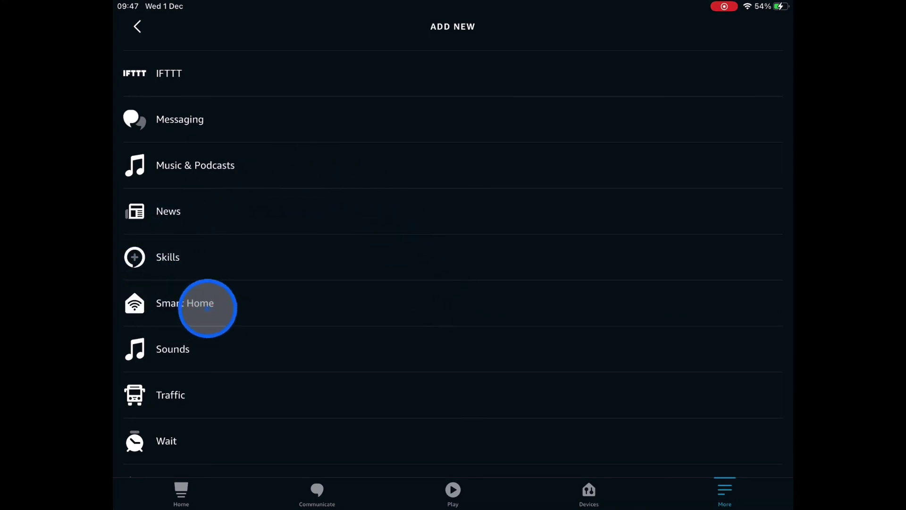
left_click(208, 304)
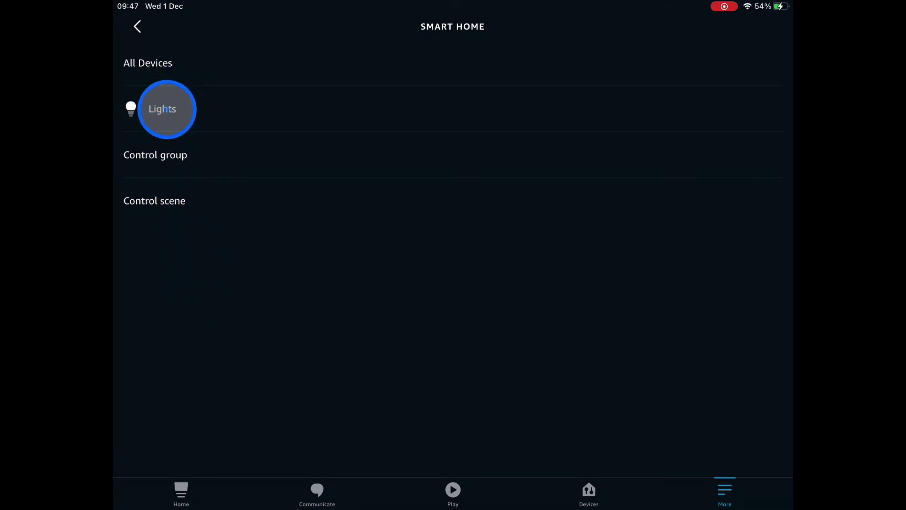
left_click(167, 109)
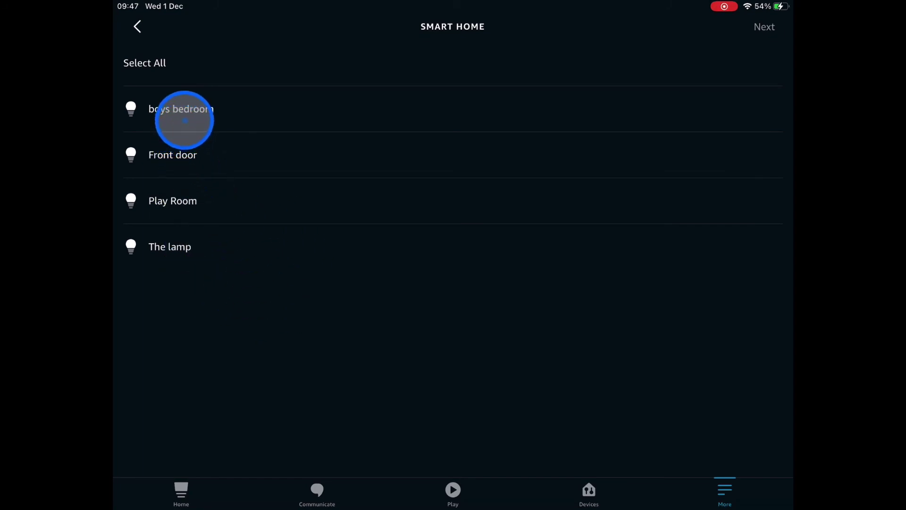
left_click(182, 245)
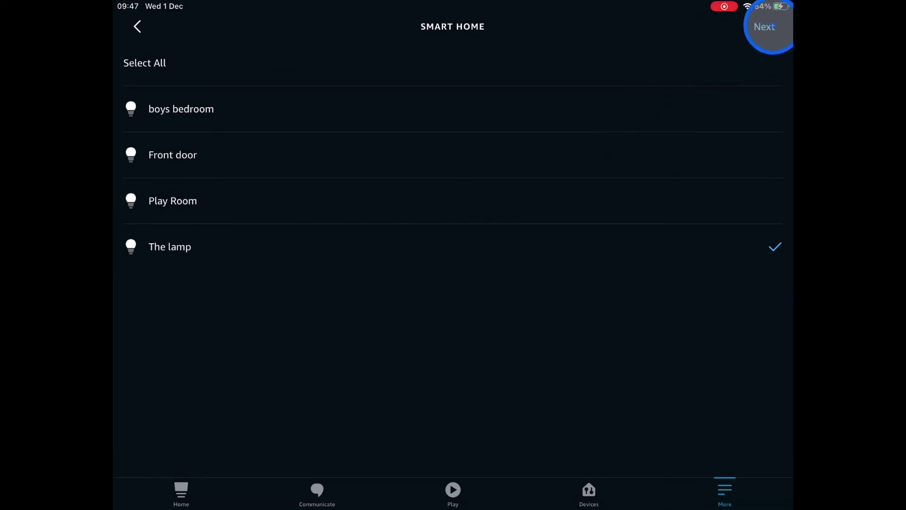
left_click(765, 26)
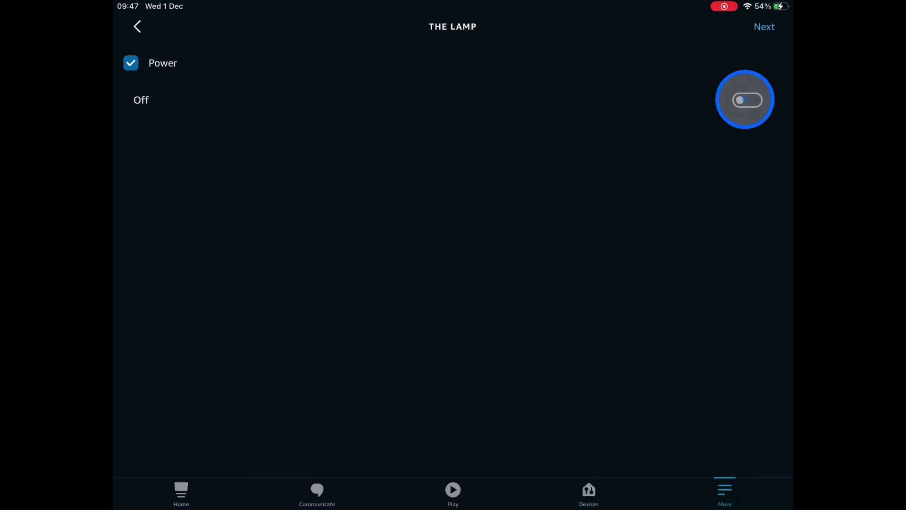
left_click(747, 100)
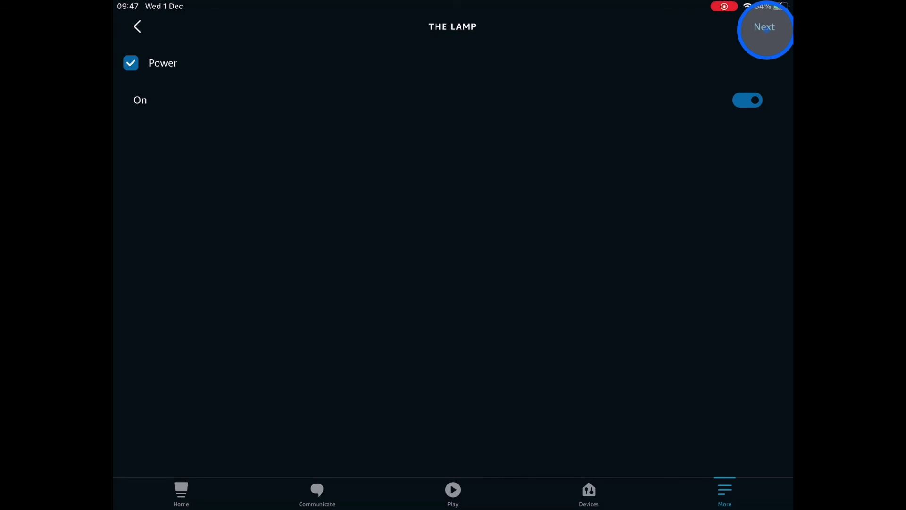
left_click(765, 28)
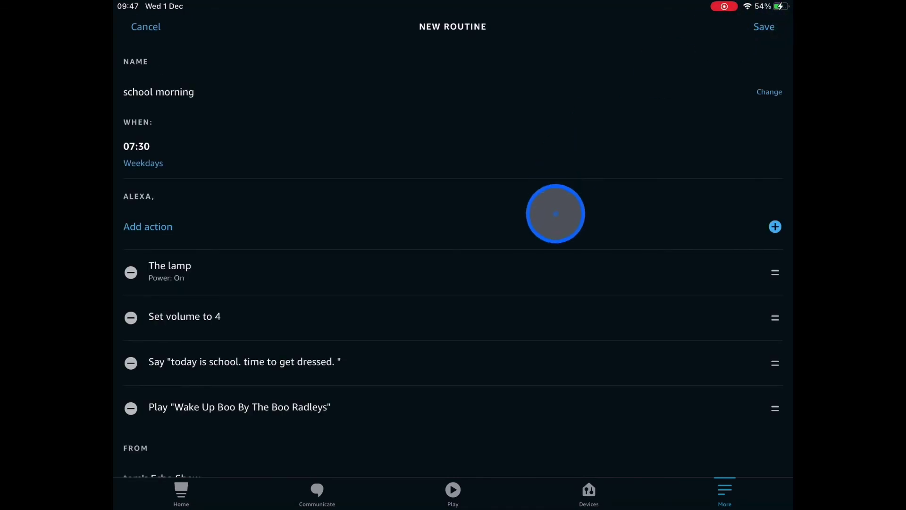
left_click_drag(556, 212, 508, 271)
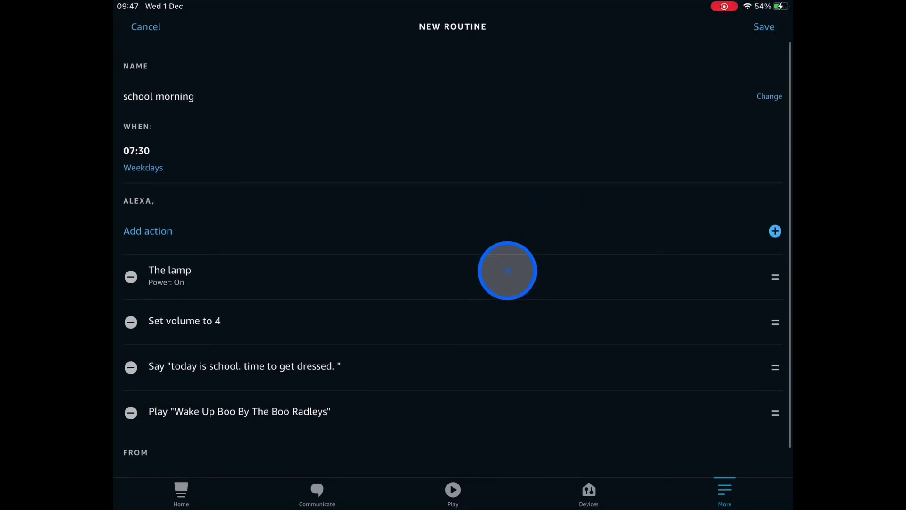
scroll(507, 270, "down", 2)
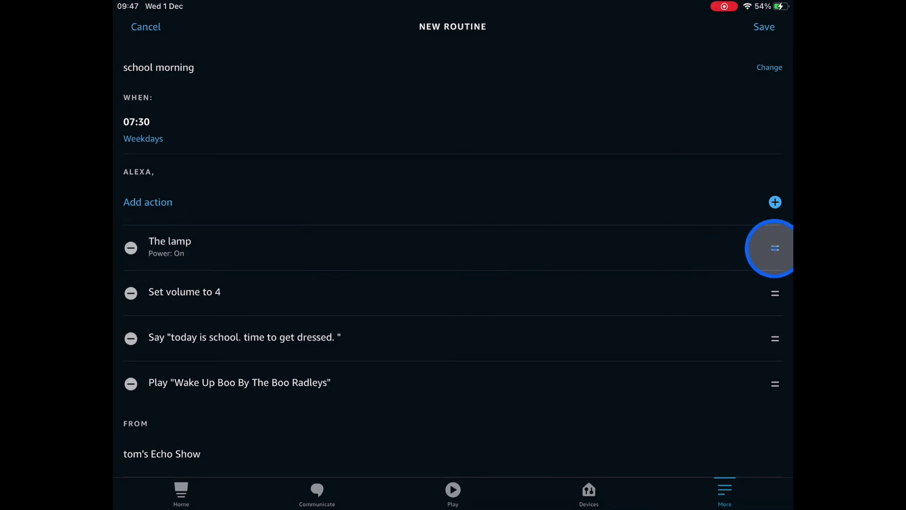
Move The lamp action to last place and save the school morning routine
left_click_drag(775, 248, 781, 375)
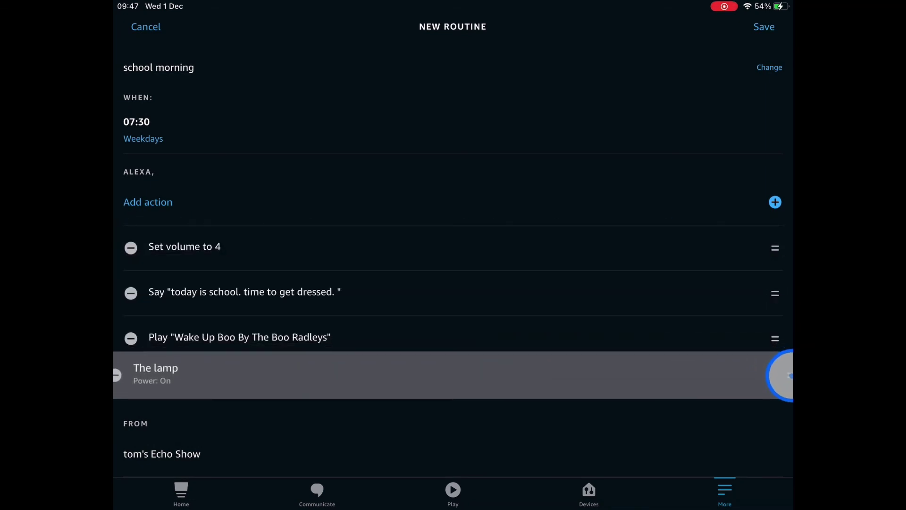
scroll(492, 309, "up", 1)
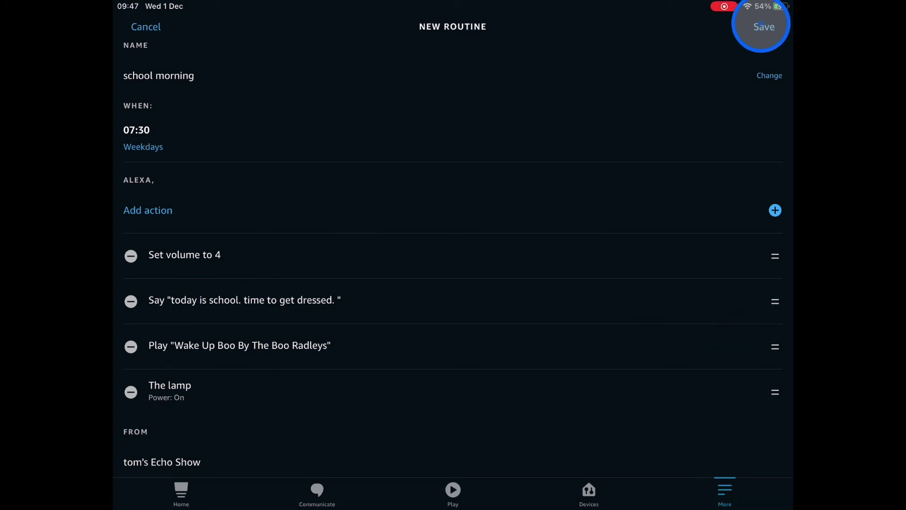
left_click(764, 27)
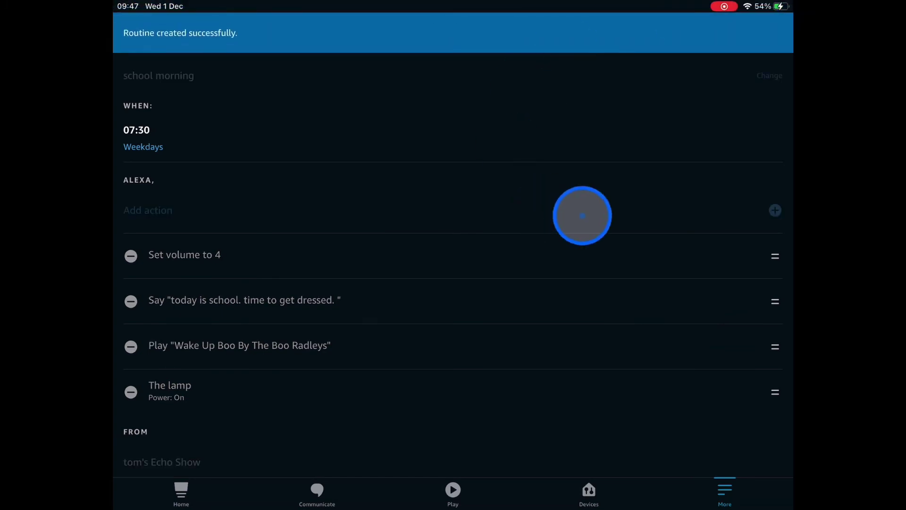